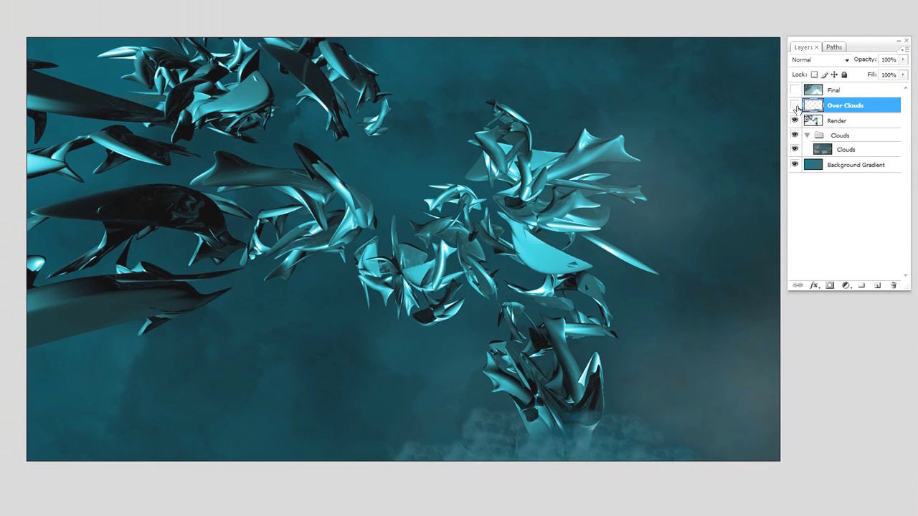
# Step: Hide and reshow Over Clouds, the Clouds group and Background Gradient to inspect the render alone
pyautogui.click(794, 106)
pyautogui.click(795, 135)
pyautogui.click(795, 164)
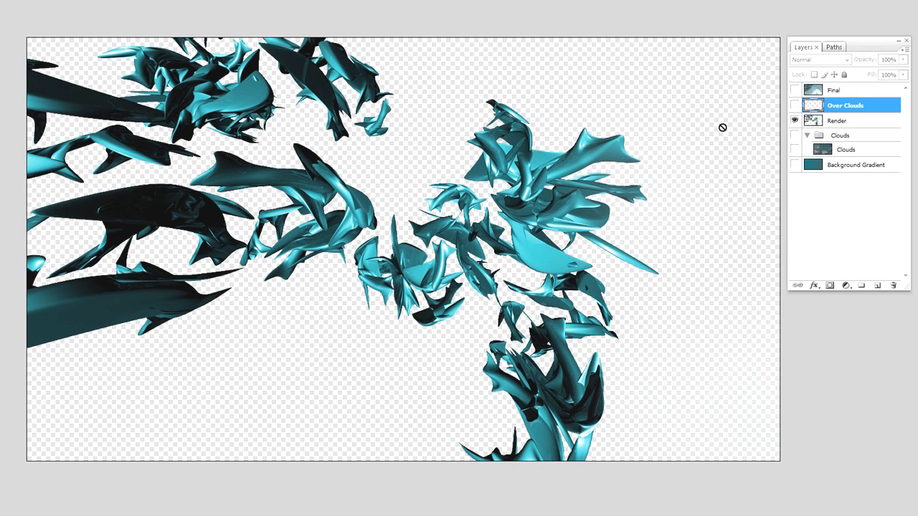
pyautogui.click(795, 165)
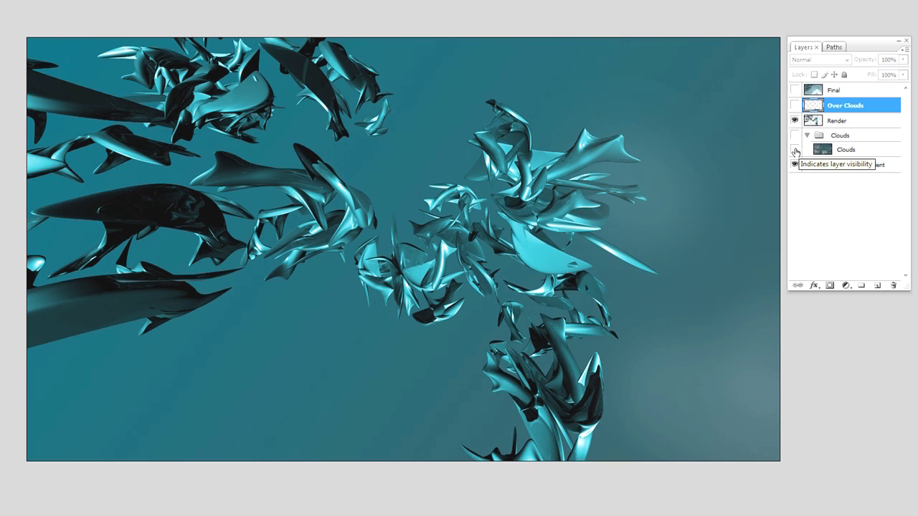
pyautogui.click(795, 150)
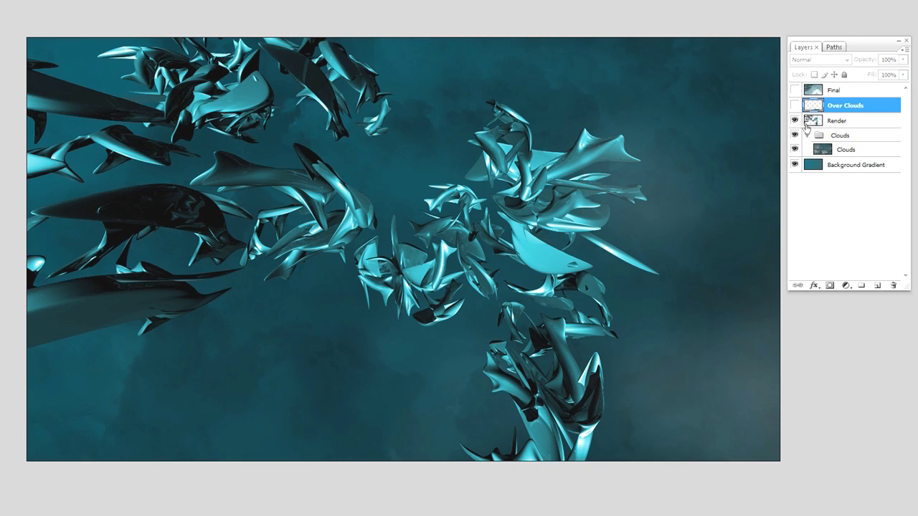
pyautogui.click(794, 105)
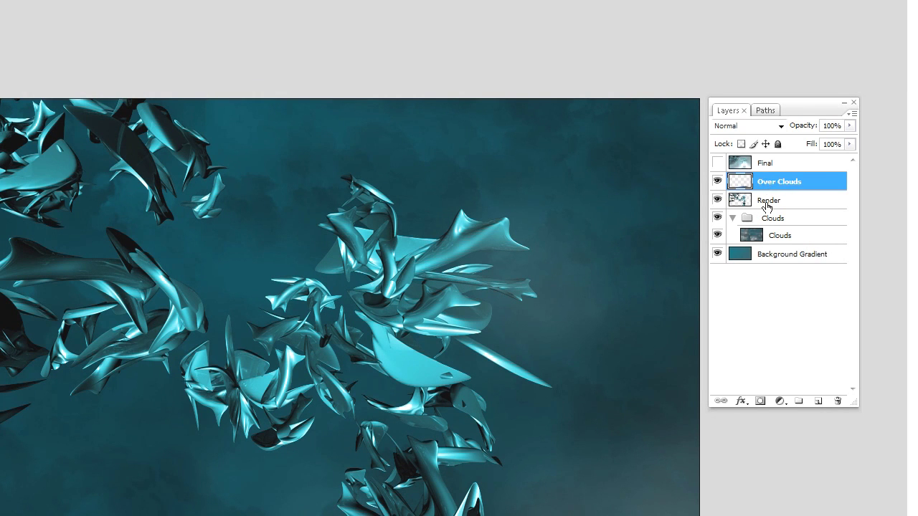
# Step: Select the Render layer, then Over Clouds, and hide the Final layer
pyautogui.click(767, 206)
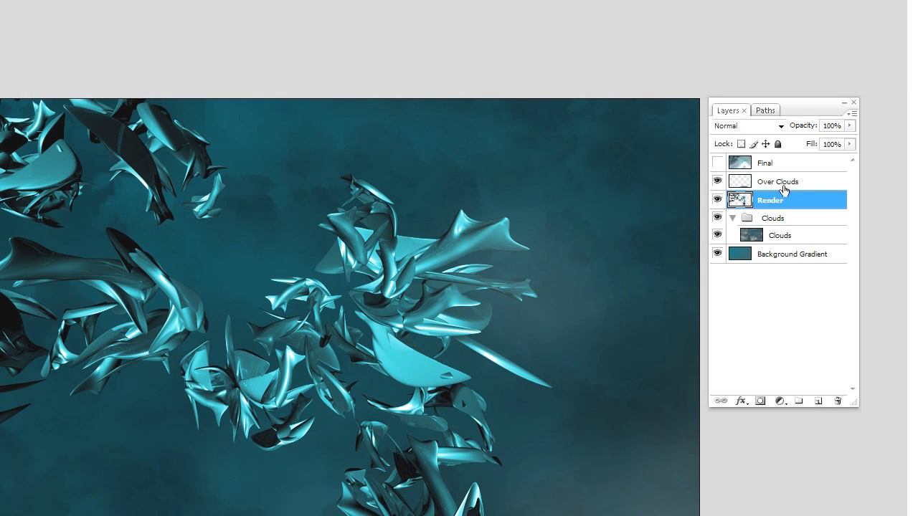
pyautogui.keyDown('shift'); pyautogui.click(786, 185); pyautogui.keyUp('shift')
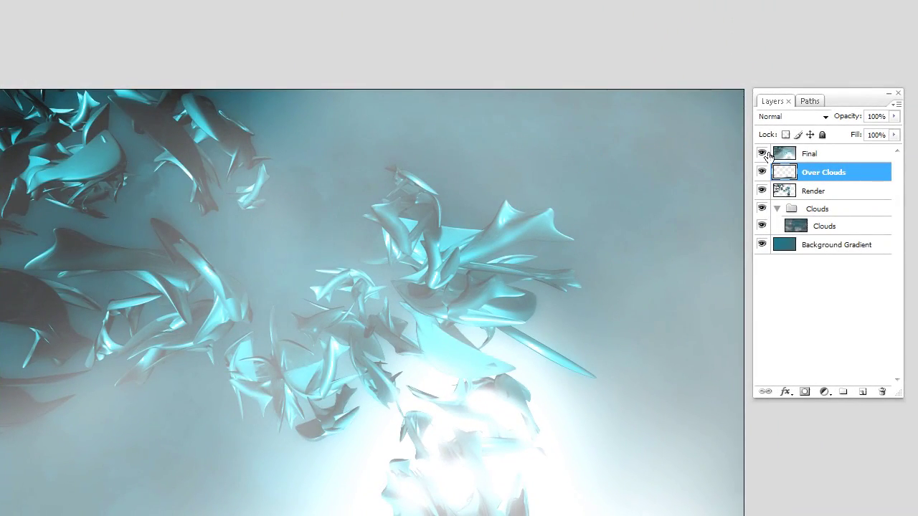
pyautogui.click(761, 154)
# Step: Delete the Final layer and set the foreground colour to pale cyan H 184, S 13, B 100
pyautogui.moveTo(802, 155)
pyautogui.mouseDown()
pyautogui.moveTo(893, 393)
pyautogui.moveTo(883, 391)
pyautogui.mouseUp()
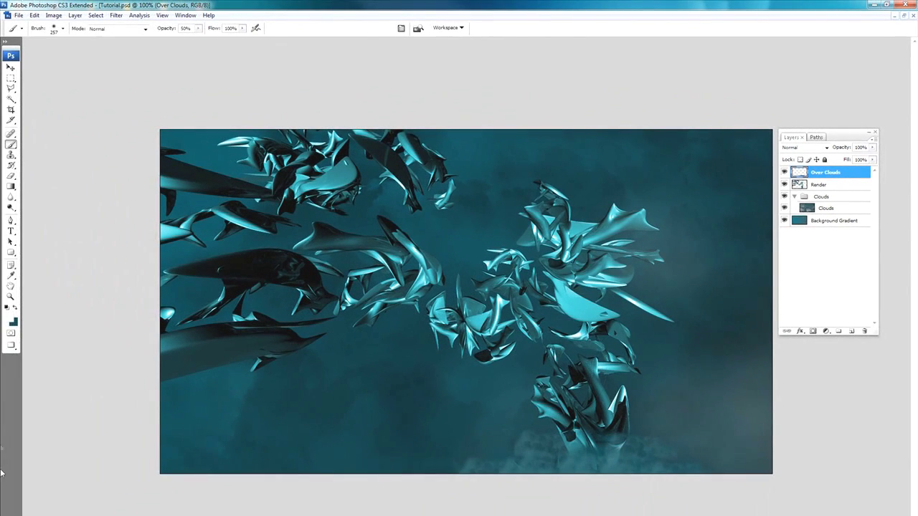
pyautogui.click(8, 318)
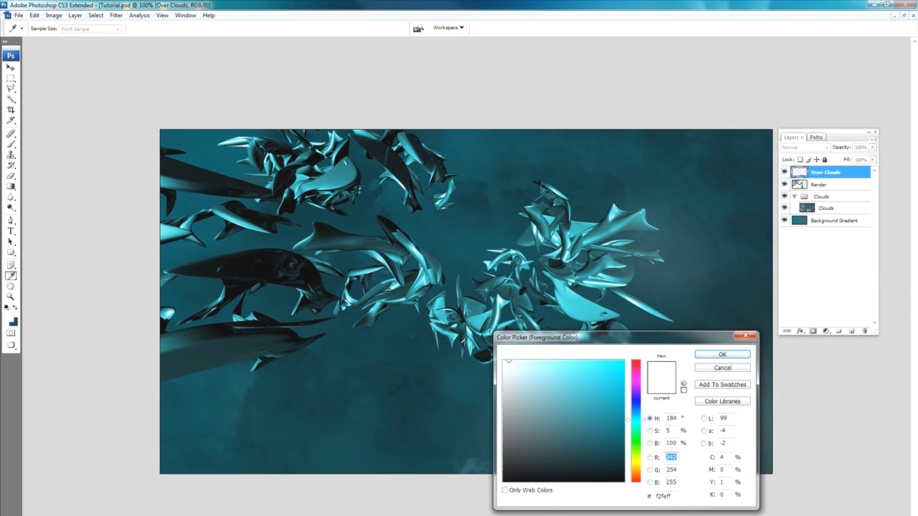
pyautogui.moveTo(527, 345); pyautogui.dragTo(298, 406)
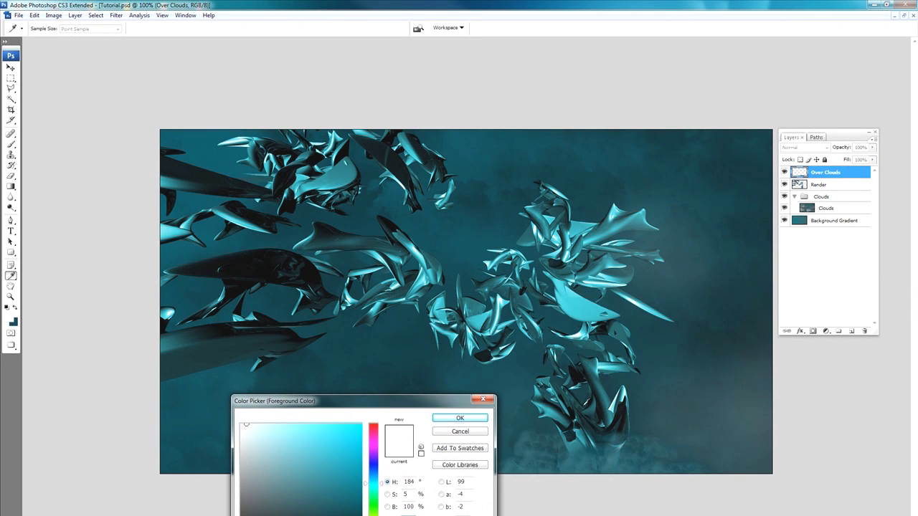
pyautogui.moveTo(394, 415)
pyautogui.mouseDown()
pyautogui.moveTo(406, 401)
pyautogui.moveTo(404, 415)
pyautogui.mouseUp()
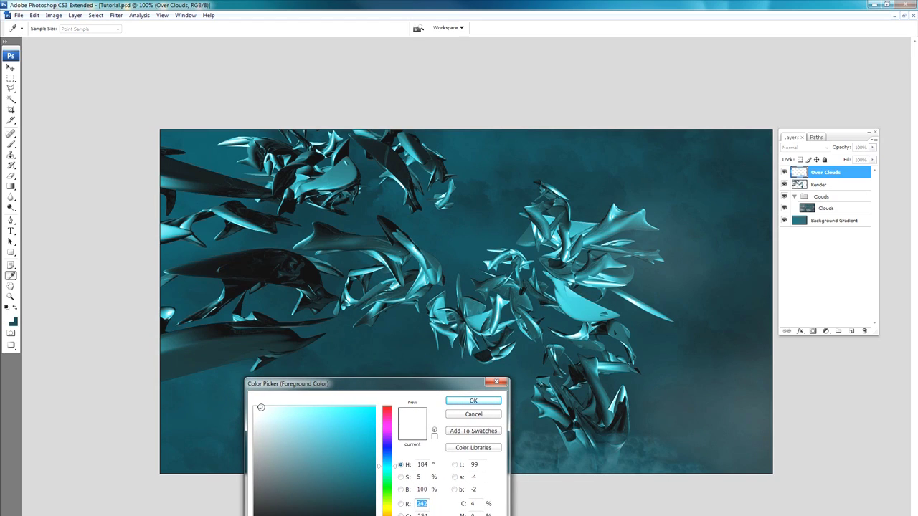
pyautogui.moveTo(261, 407)
pyautogui.mouseDown()
pyautogui.moveTo(272, 402)
pyautogui.moveTo(264, 403)
pyautogui.moveTo(270, 393)
pyautogui.mouseUp()
pyautogui.moveTo(297, 385)
pyautogui.mouseDown()
pyautogui.moveTo(302, 345)
pyautogui.moveTo(307, 381)
pyautogui.moveTo(270, 389)
pyautogui.moveTo(279, 384)
pyautogui.mouseUp()
pyautogui.click(274, 400)
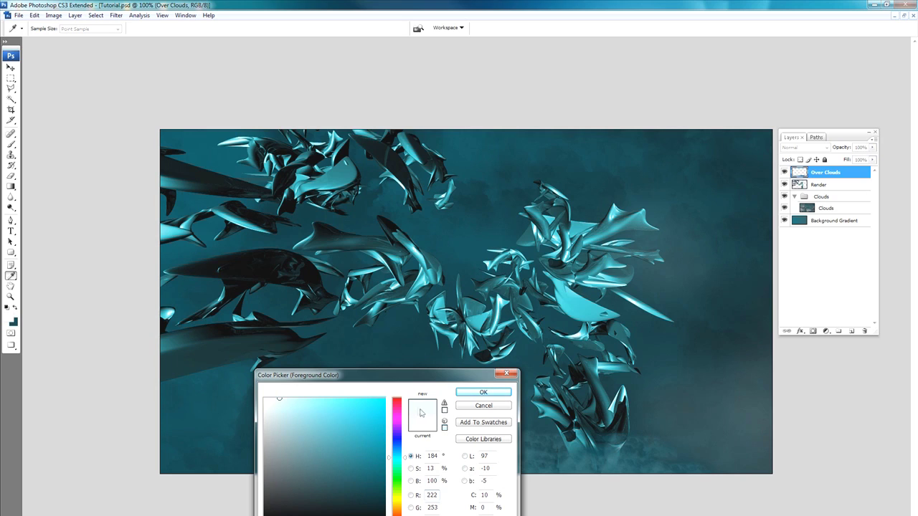
pyautogui.click(471, 395)
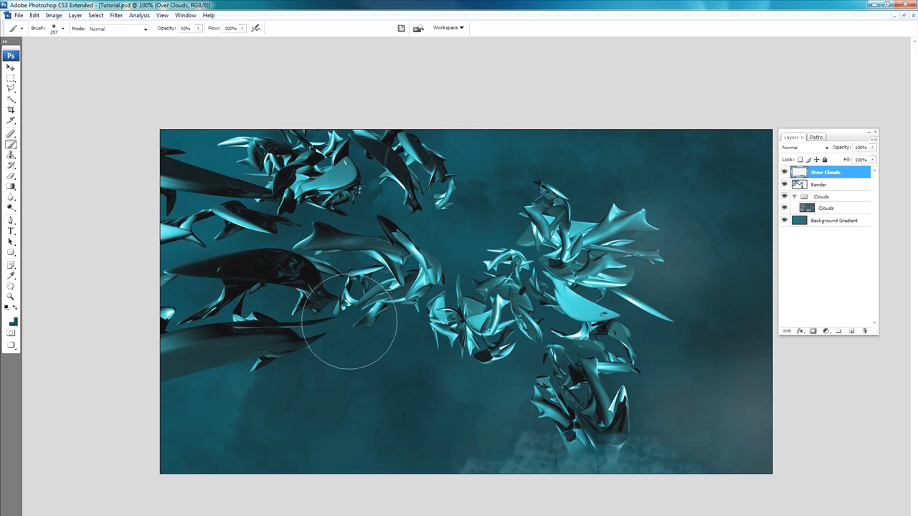
pyautogui.press('p')
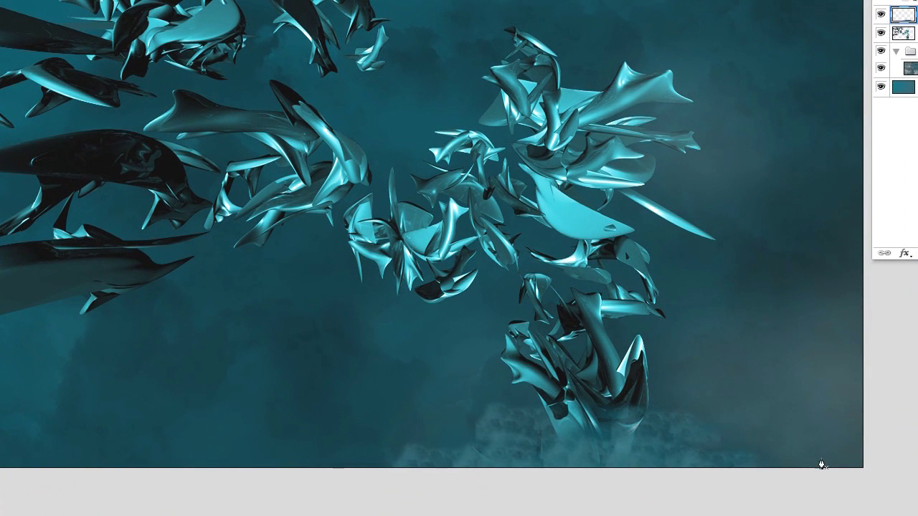
# Step: Draw a closed pen path arching from below the bottom edge up over the render's base
pyautogui.moveTo(841, 484)
pyautogui.mouseDown()
pyautogui.moveTo(845, 492)
pyautogui.moveTo(835, 495)
pyautogui.moveTo(852, 499)
pyautogui.mouseUp()
pyautogui.moveTo(751, 356); pyautogui.dragTo(677, 255)
pyautogui.moveTo(647, 228); pyautogui.dragTo(638, 221)
pyautogui.moveTo(600, 195); pyautogui.dragTo(580, 192)
pyautogui.moveTo(518, 192); pyautogui.dragTo(502, 202)
pyautogui.moveTo(459, 240); pyautogui.dragTo(453, 251)
pyautogui.moveTo(411, 304); pyautogui.dragTo(395, 327)
pyautogui.moveTo(355, 417); pyautogui.dragTo(341, 446)
pyautogui.moveTo(338, 496); pyautogui.dragTo(393, 515)
pyautogui.click(842, 483)
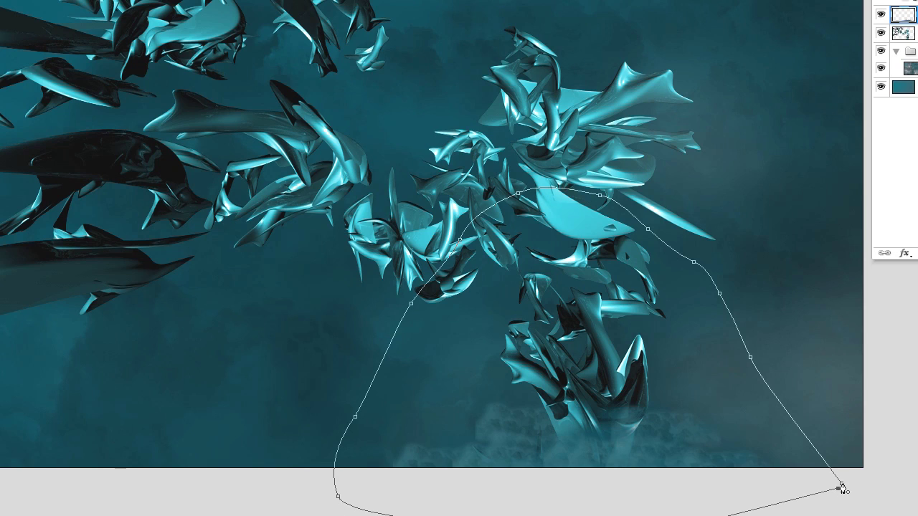
# Step: Load the closed path as a selection from the Paths panel
pyautogui.press('Escape')
pyautogui.click(898, 3)
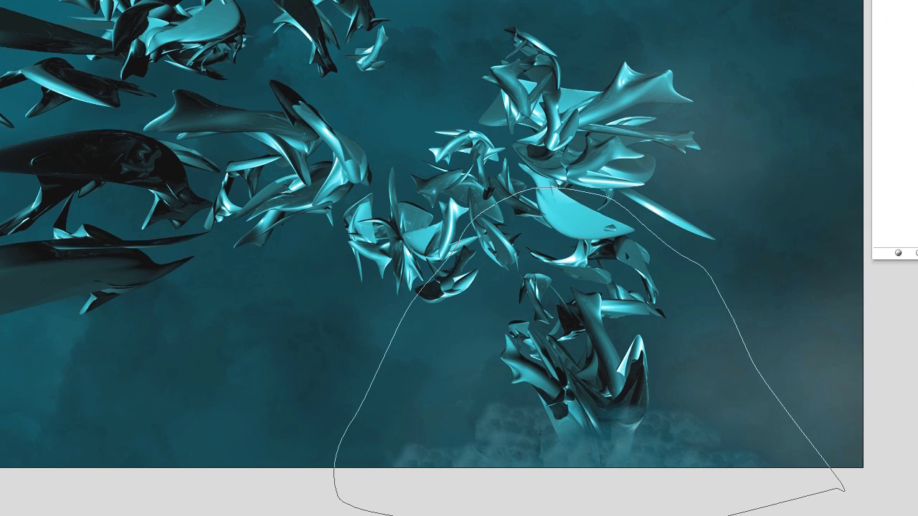
pyautogui.click(898, 252)
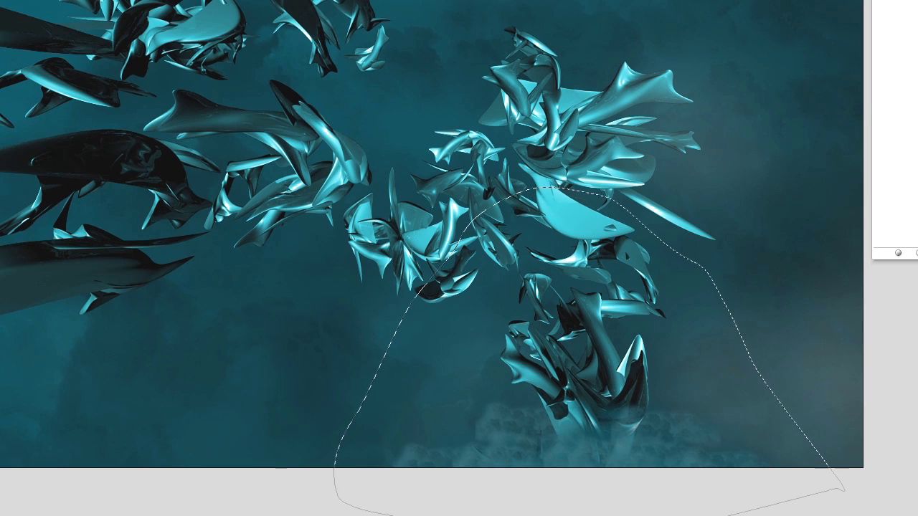
# Step: Feather the selection by 100 pixels, then collapse and select the Clouds group
pyautogui.click(885, 2)
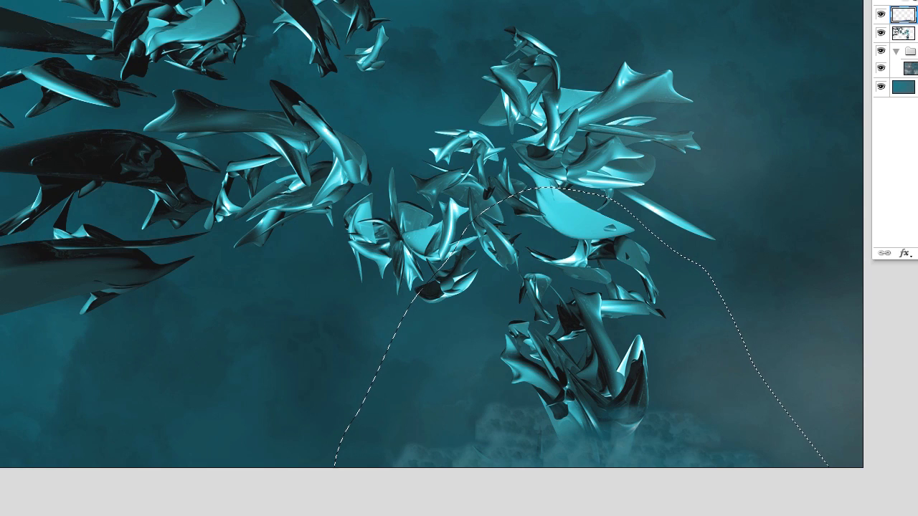
pyautogui.hotkey('shift', 'F6')
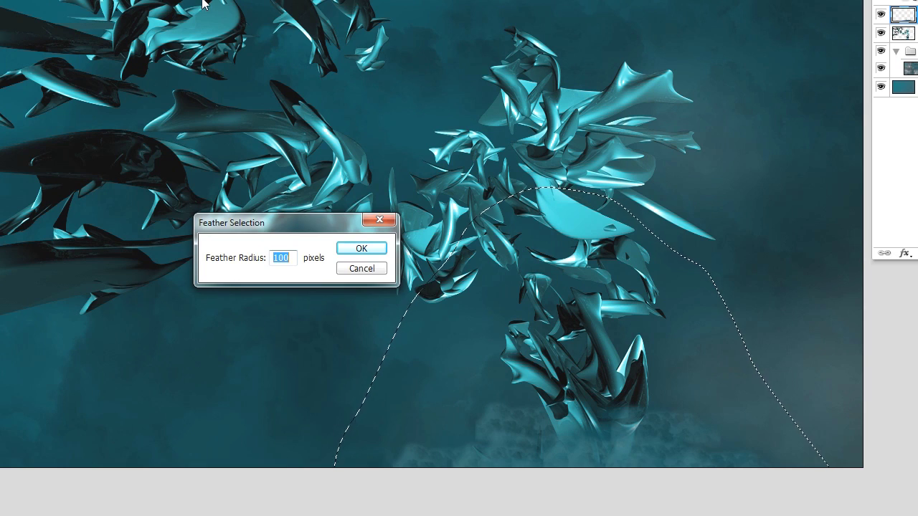
pyautogui.press('Return')
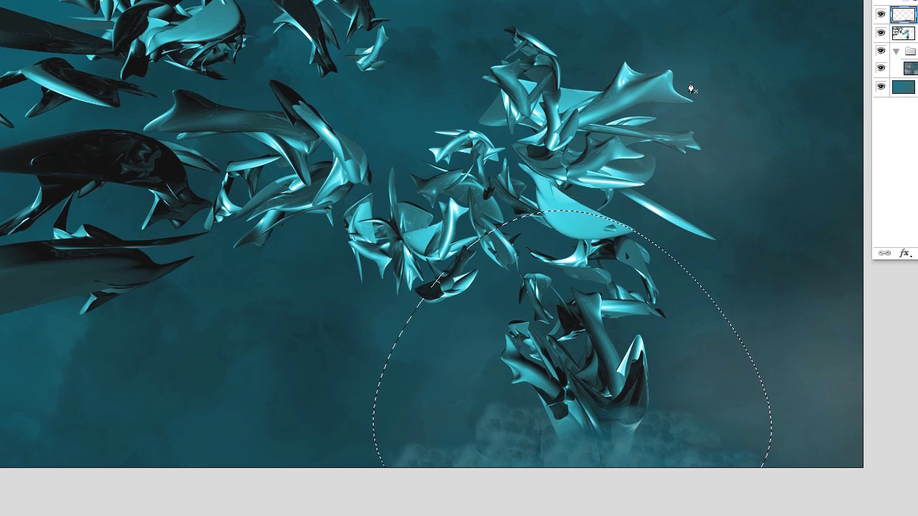
pyautogui.click(896, 52)
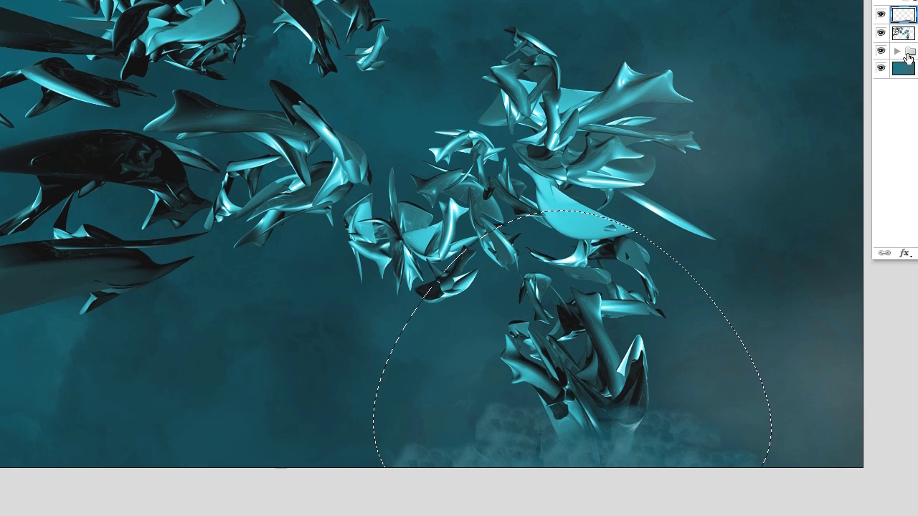
pyautogui.click(907, 55)
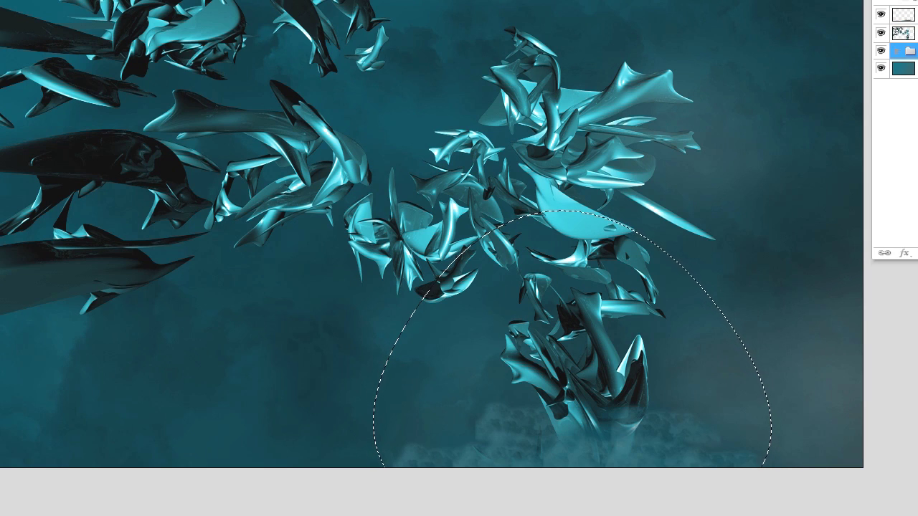
# Step: Add a new layer above the Clouds group and set a near-white cyan foreground colour
pyautogui.hotkey('ctrl', 'shift', 'alt', 'n')
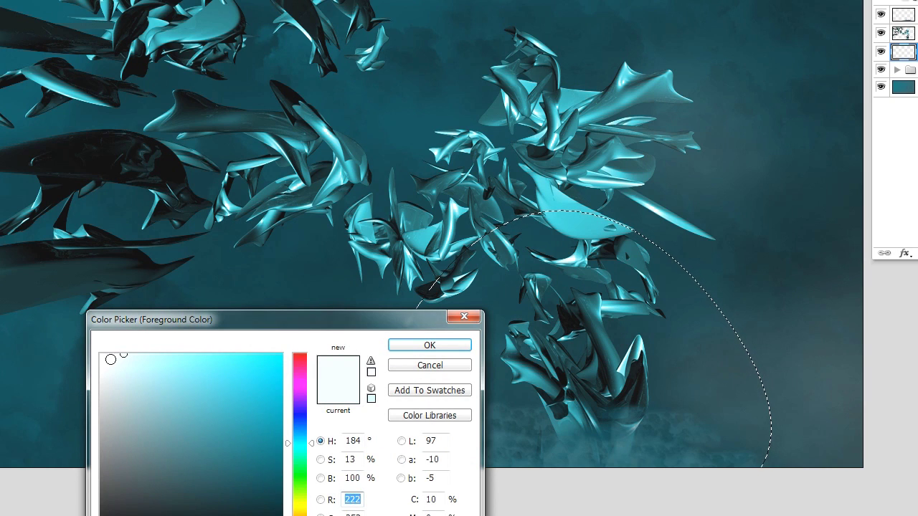
pyautogui.moveTo(117, 354); pyautogui.dragTo(111, 338)
pyautogui.click(430, 345)
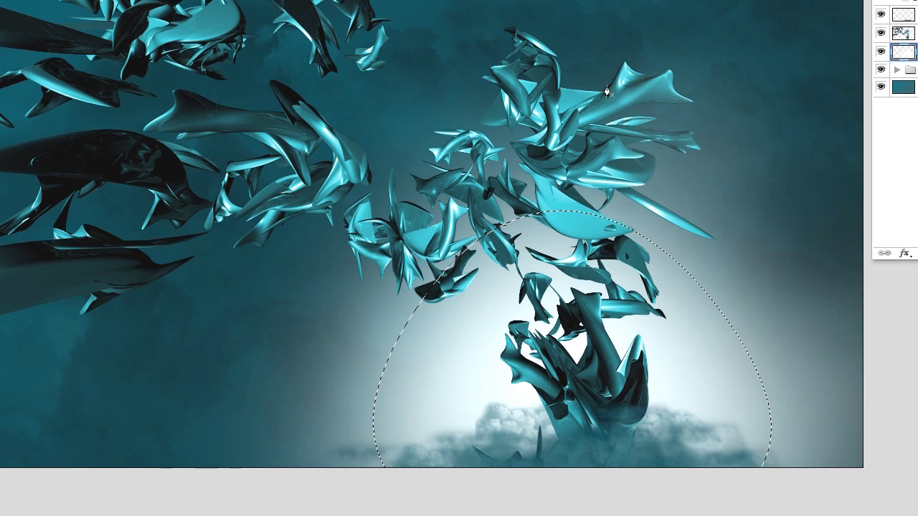
# Step: Deselect and brush brighter glow across the lower middle, lower left and lower-right clouds
pyautogui.hotkey('ctrl', 'd')
pyautogui.moveTo(368, 445)
pyautogui.mouseDown()
pyautogui.moveTo(308, 455)
pyautogui.moveTo(224, 487)
pyautogui.moveTo(231, 476)
pyautogui.moveTo(208, 466)
pyautogui.mouseUp()
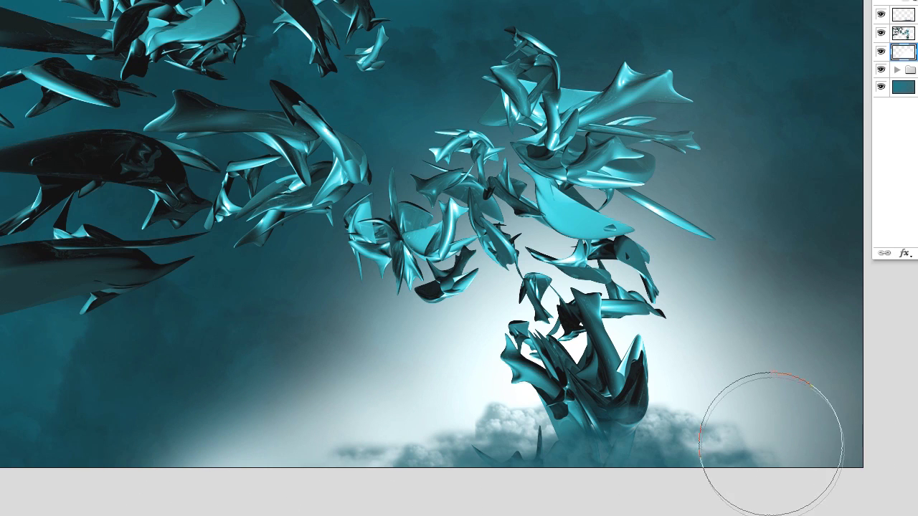
pyautogui.moveTo(768, 441)
pyautogui.mouseDown()
pyautogui.moveTo(861, 502)
pyautogui.moveTo(782, 473)
pyautogui.moveTo(674, 506)
pyautogui.moveTo(610, 474)
pyautogui.mouseUp()
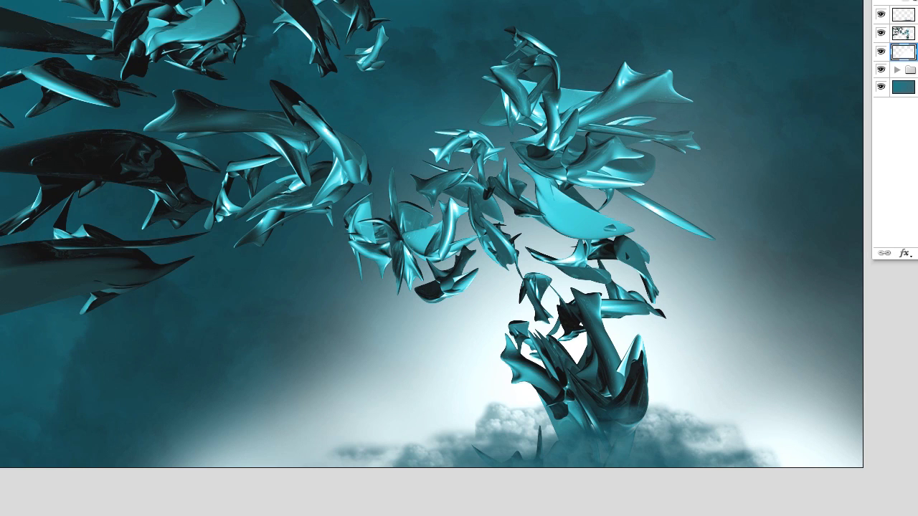
# Step: Set the foreground to white and add a new layer named 'Really Bright Back'
pyautogui.moveTo(111, 356); pyautogui.dragTo(102, 355)
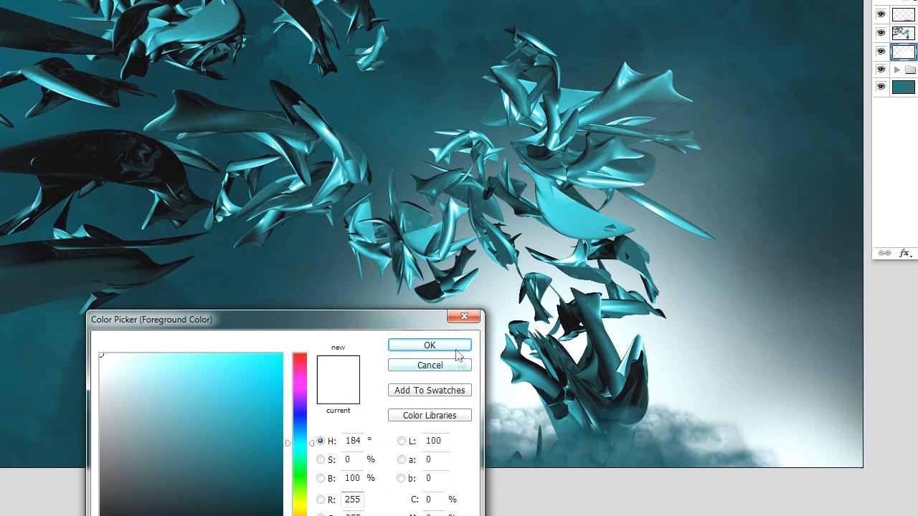
pyautogui.click(429, 345)
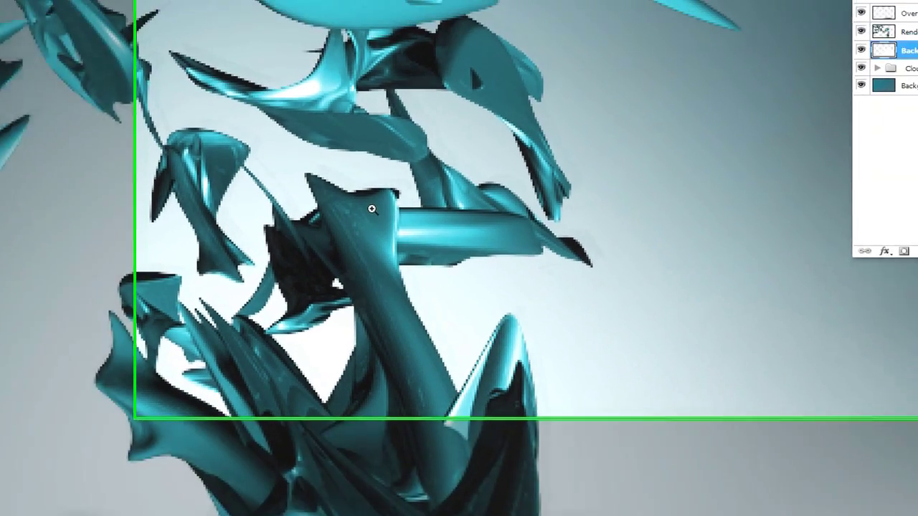
pyautogui.press('b')
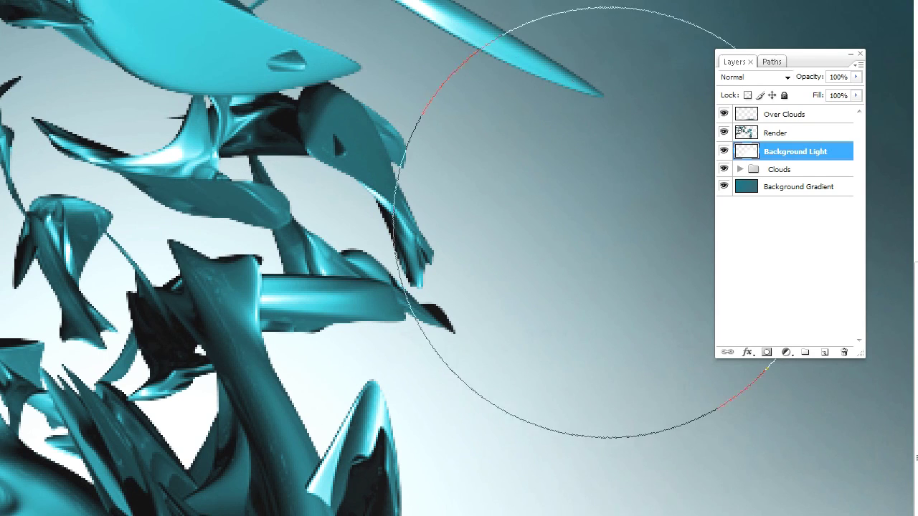
pyautogui.click(825, 352)
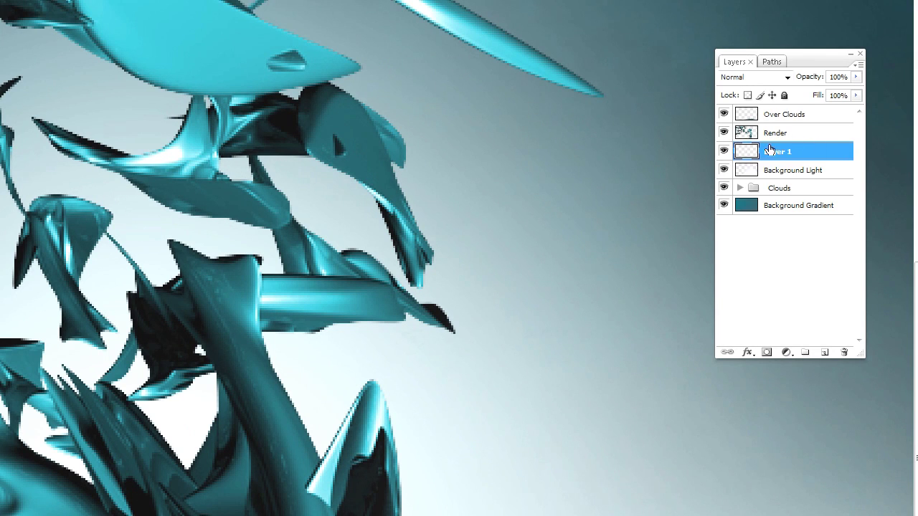
pyautogui.doubleClick(772, 151)
pyautogui.write('Really Bright Back')
pyautogui.press('Return')
# Step: Paint white glow behind the render's right side with a soft brush enlarged to 226 px
pyautogui.rightClick(305, 366)
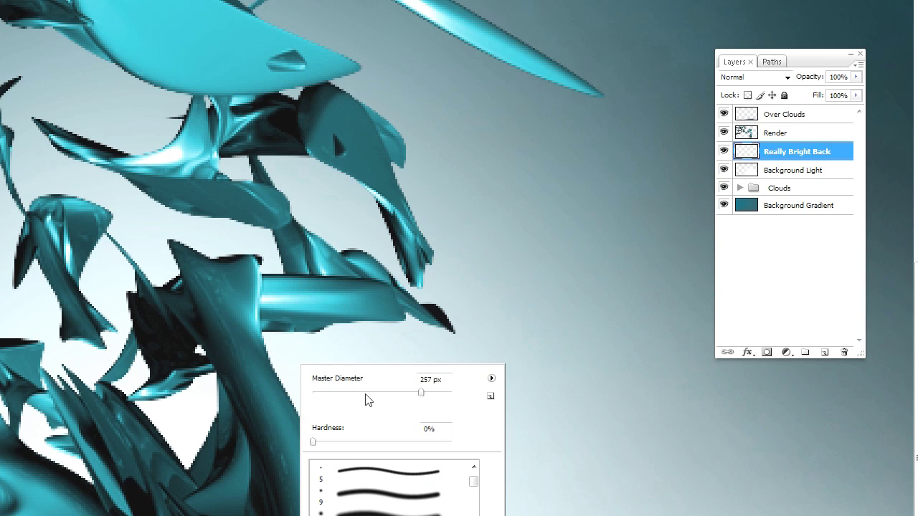
pyautogui.moveTo(409, 398); pyautogui.dragTo(367, 393)
pyautogui.press('Return')
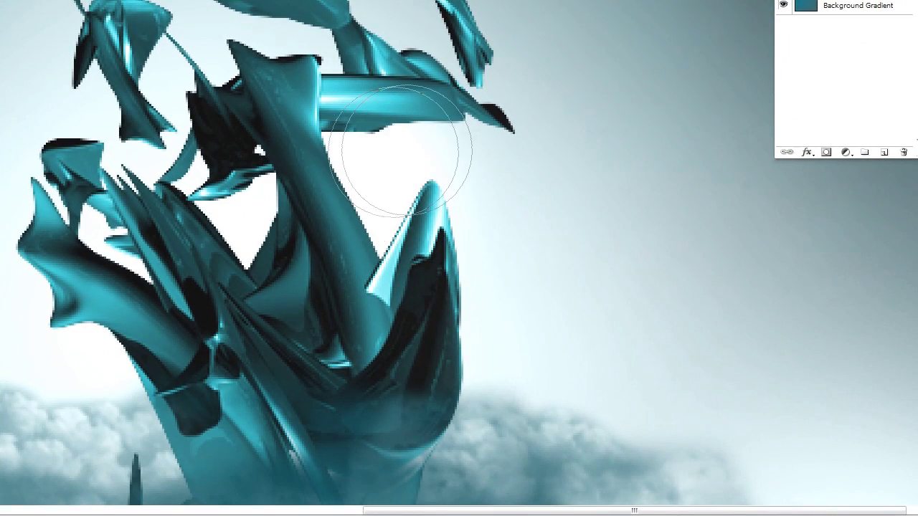
pyautogui.moveTo(457, 148)
pyautogui.mouseDown()
pyautogui.moveTo(486, 211)
pyautogui.moveTo(494, 369)
pyautogui.moveTo(509, 366)
pyautogui.mouseUp()
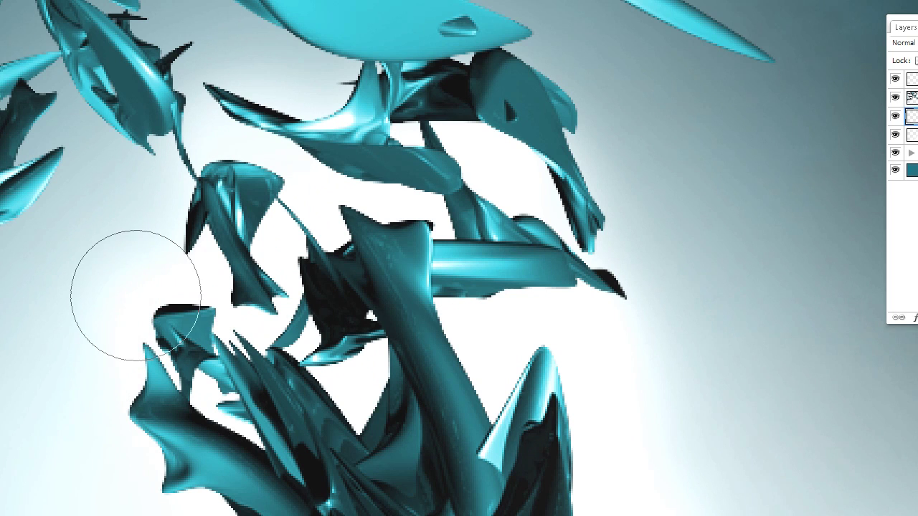
pyautogui.scroll(3, 244, 194)
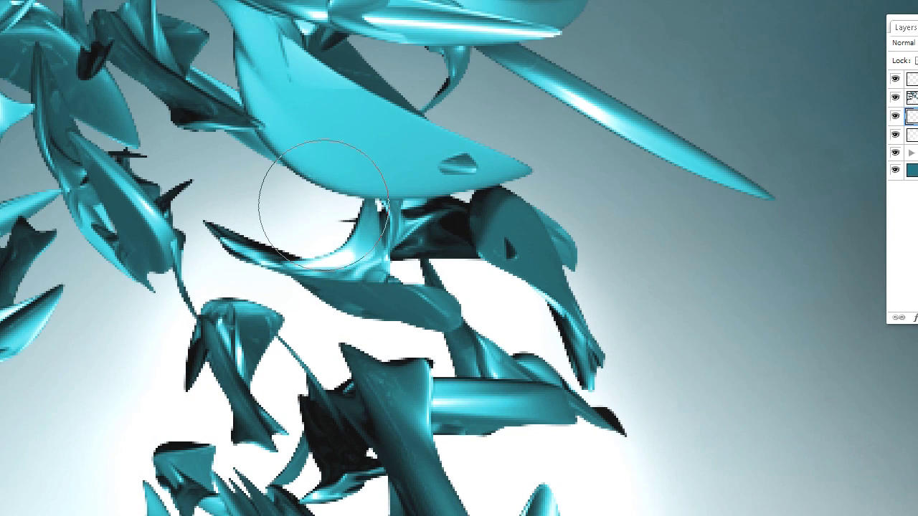
pyautogui.rightClick(465, 172)
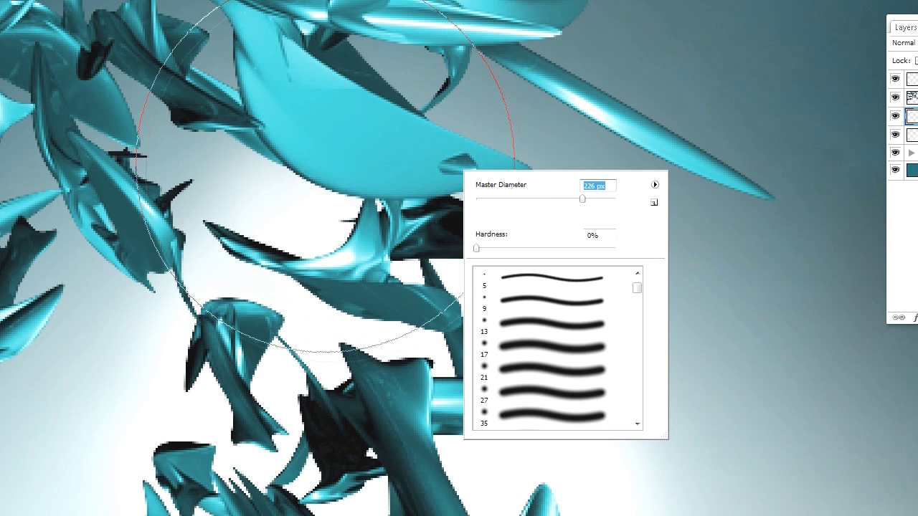
pyautogui.press('Return')
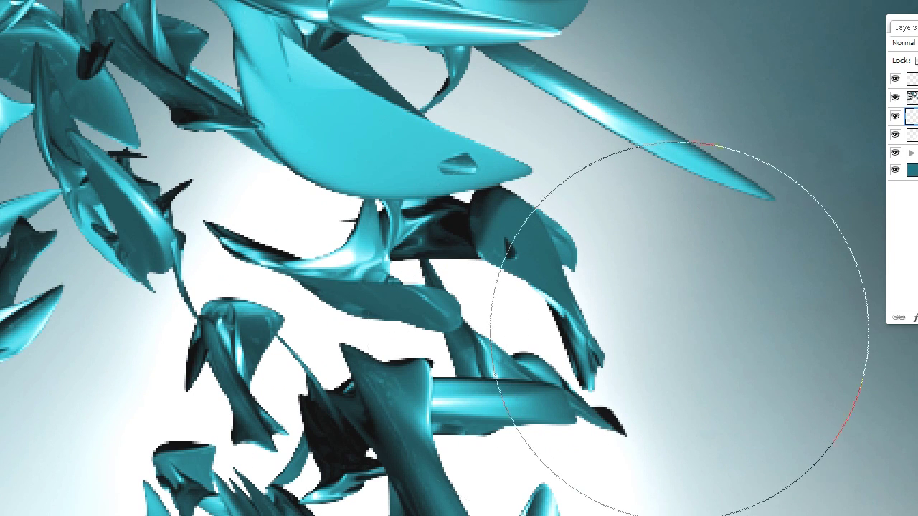
pyautogui.scroll(-2, 677, 338)
pyautogui.scroll(-2, 286, 390)
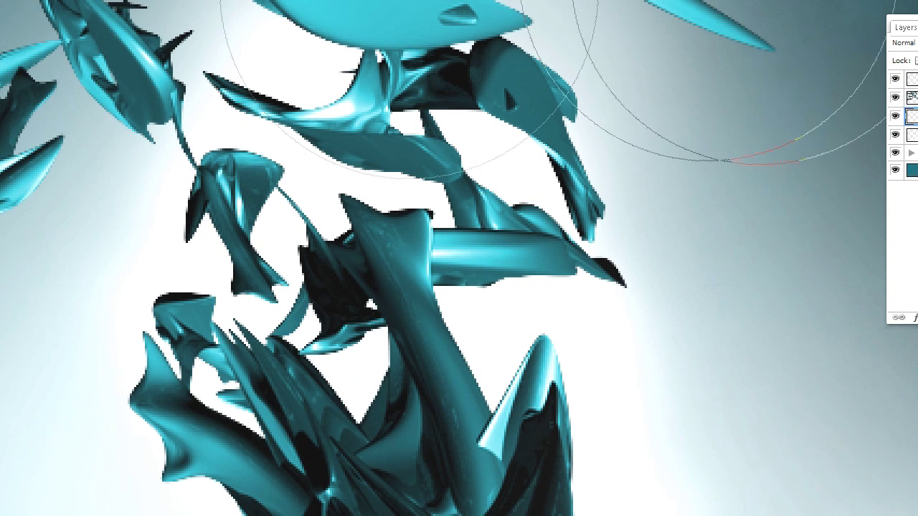
pyautogui.scroll(2, 615, 466)
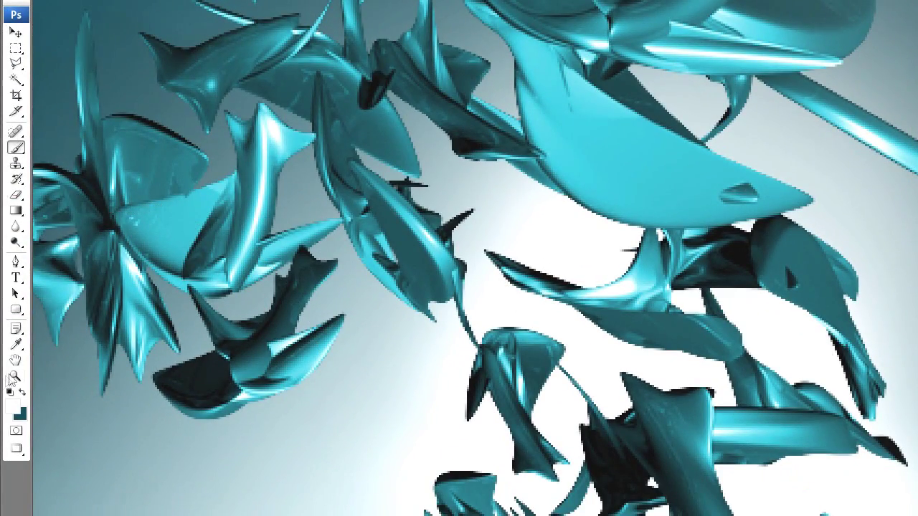
# Step: Switch to the Dodge Tool and duplicate the Render layer into a Render Dodge copy
pyautogui.keyDown('alt'); pyautogui.click(792, 408); pyautogui.keyUp('alt')
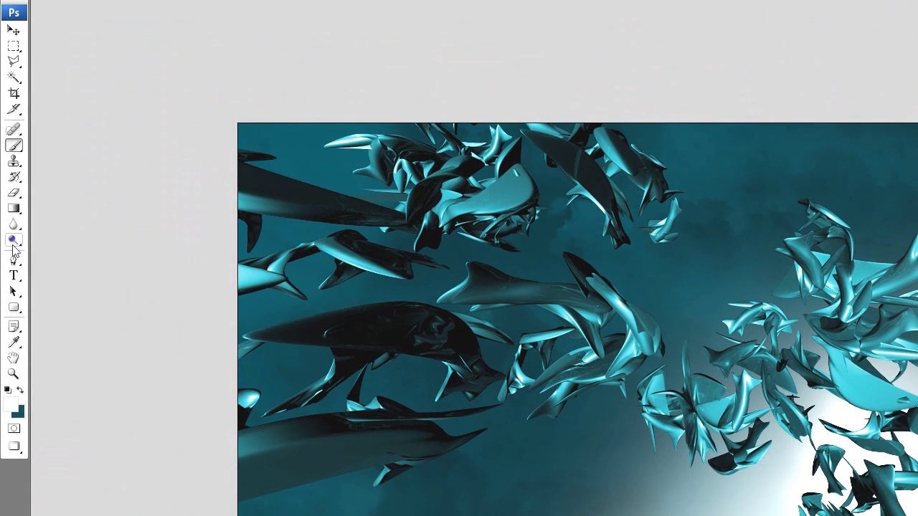
pyautogui.click(13, 241)
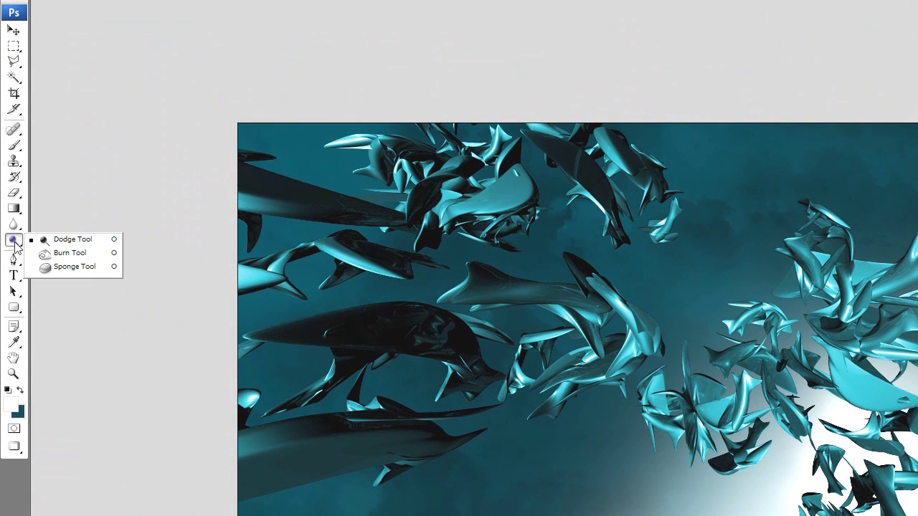
pyautogui.click(48, 242)
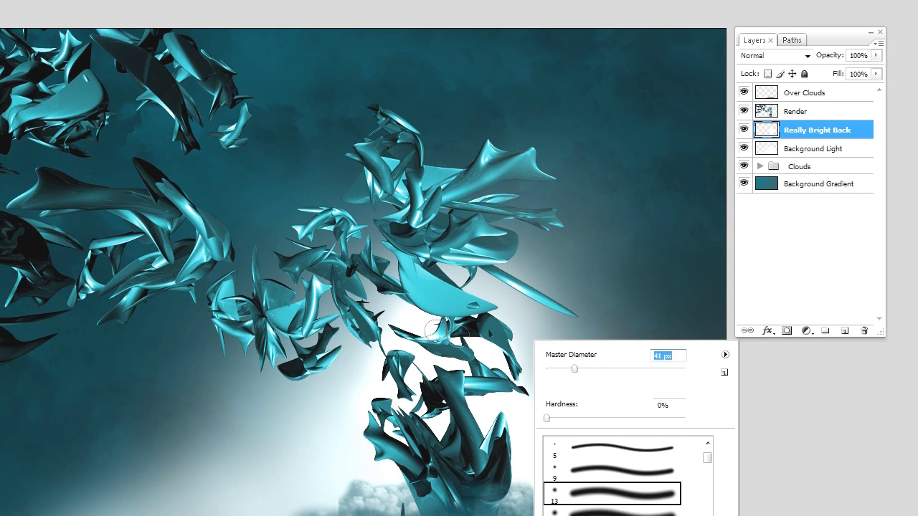
pyautogui.click(788, 115)
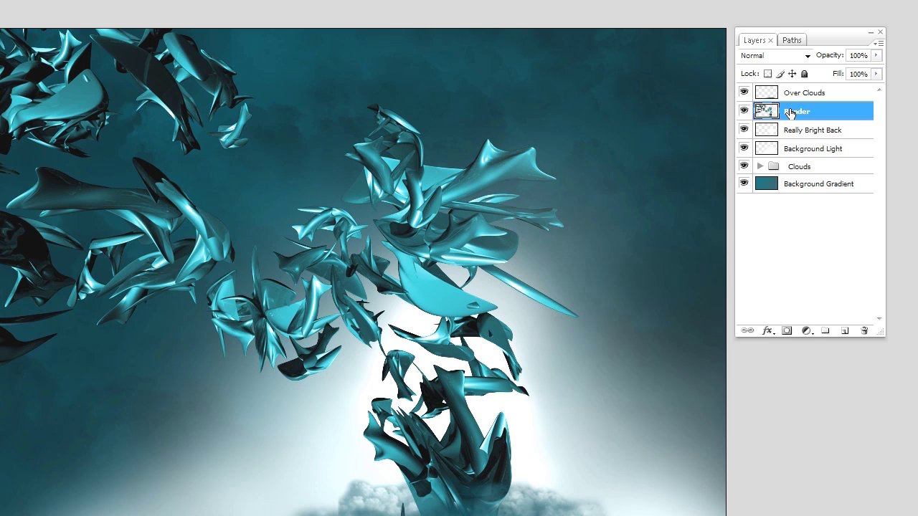
pyautogui.moveTo(789, 113); pyautogui.dragTo(844, 331)
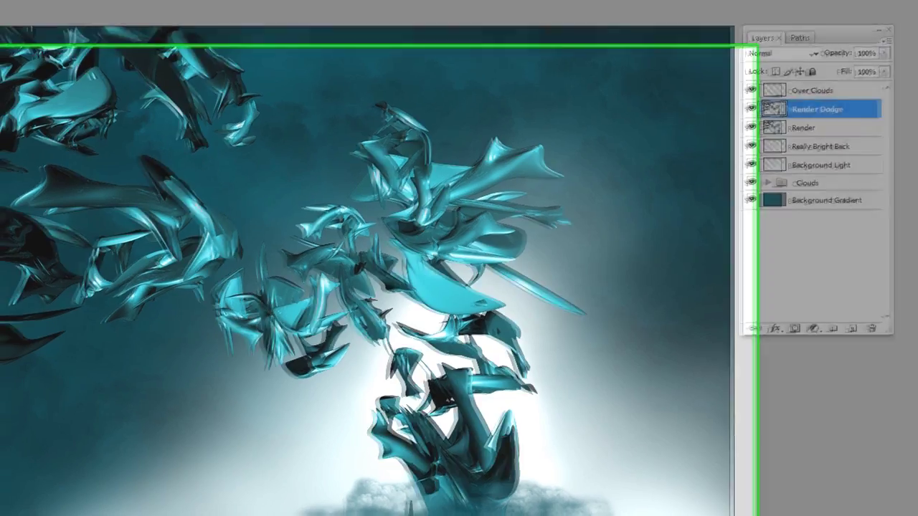
pyautogui.click(453, 369)
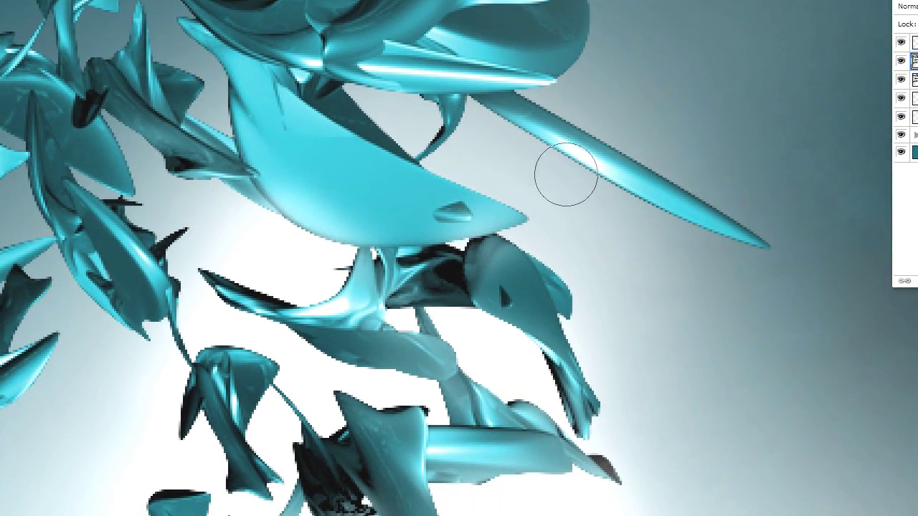
# Step: Dodge along the edges of the long spike and the small fin beside it
pyautogui.moveTo(713, 242)
pyautogui.mouseDown()
pyautogui.moveTo(465, 129)
pyautogui.moveTo(446, 90)
pyautogui.moveTo(513, 146)
pyautogui.moveTo(490, 135)
pyautogui.moveTo(435, 144)
pyautogui.moveTo(439, 109)
pyautogui.moveTo(372, 100)
pyautogui.moveTo(396, 133)
pyautogui.moveTo(385, 110)
pyautogui.moveTo(393, 111)
pyautogui.moveTo(419, 177)
pyautogui.moveTo(397, 150)
pyautogui.moveTo(532, 226)
pyautogui.mouseUp()
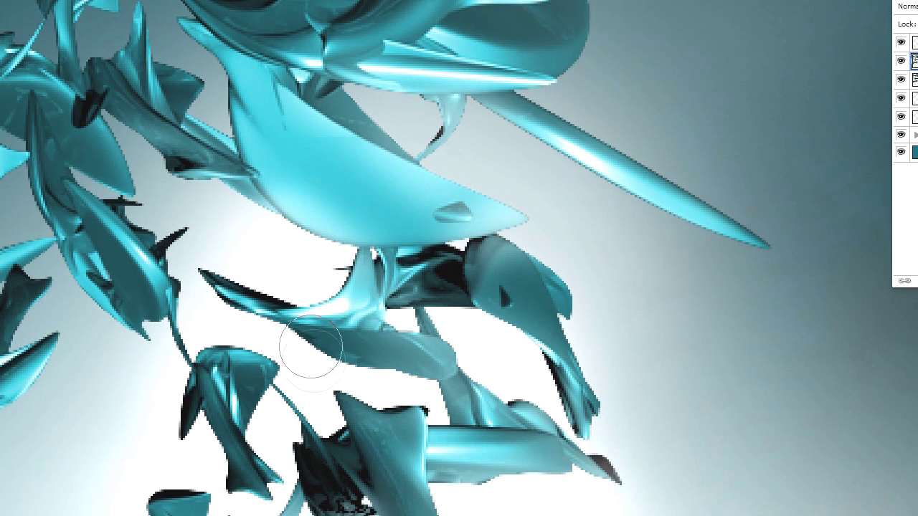
pyautogui.scroll(-5, 310, 346)
# Step: Dodge the lower-left blades, the central blades and tips, and the lower blade's edge
pyautogui.moveTo(269, 405)
pyautogui.mouseDown()
pyautogui.moveTo(251, 429)
pyautogui.moveTo(240, 414)
pyautogui.moveTo(257, 436)
pyautogui.moveTo(250, 416)
pyautogui.moveTo(225, 399)
pyautogui.mouseUp()
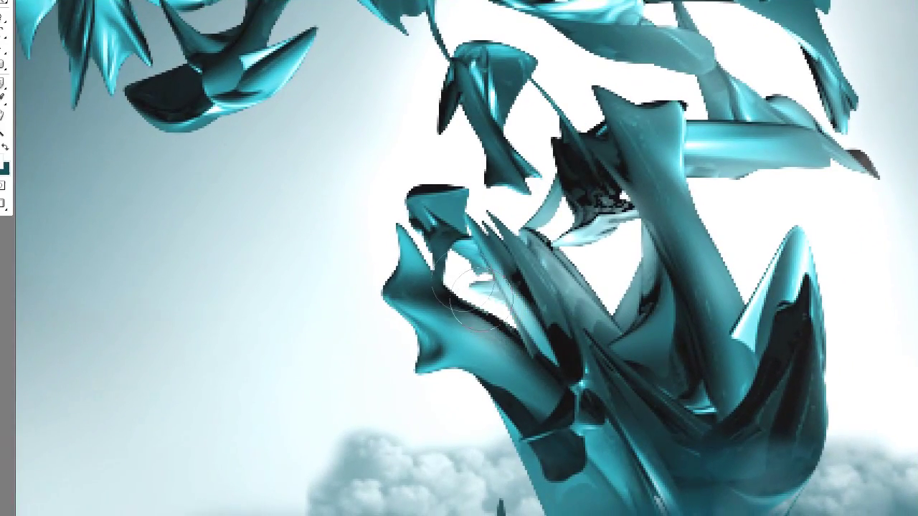
pyautogui.moveTo(463, 287)
pyautogui.mouseDown()
pyautogui.moveTo(445, 244)
pyautogui.moveTo(358, 171)
pyautogui.mouseUp()
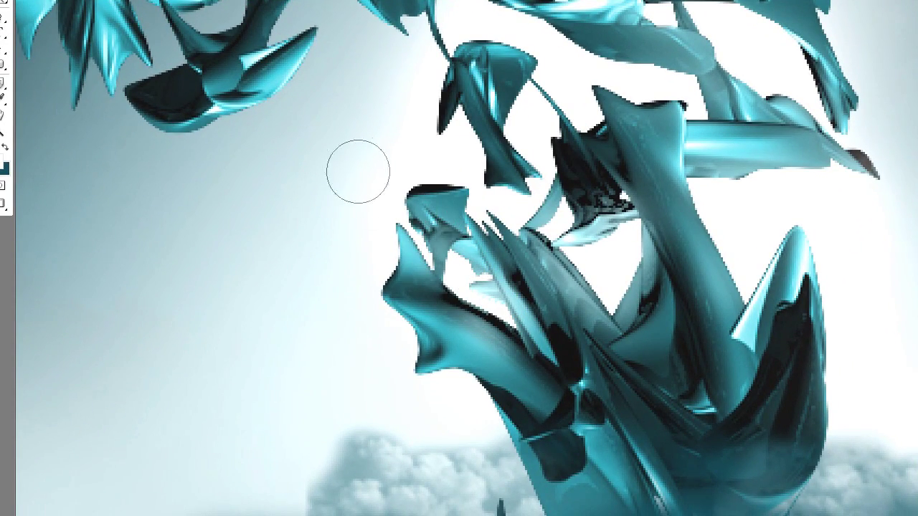
pyautogui.moveTo(475, 227)
pyautogui.mouseDown()
pyautogui.moveTo(512, 221)
pyautogui.moveTo(497, 195)
pyautogui.mouseUp()
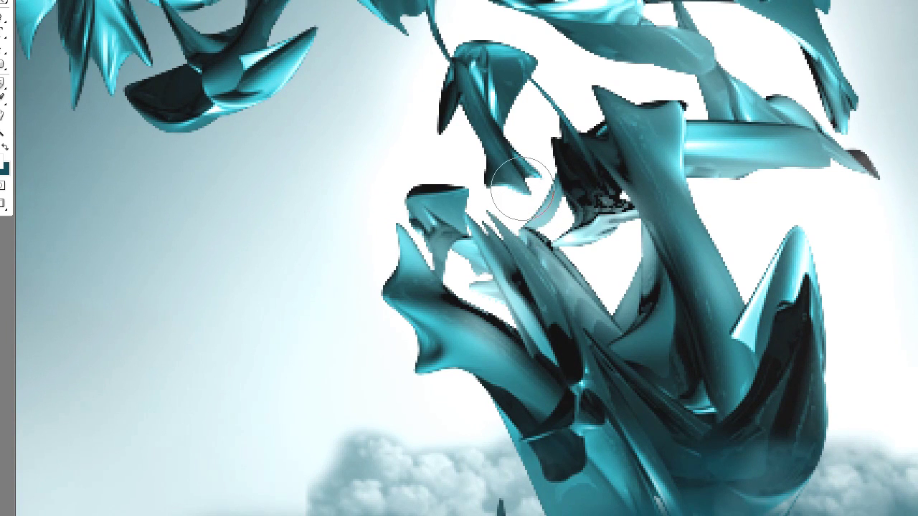
pyautogui.moveTo(559, 237)
pyautogui.mouseDown()
pyautogui.moveTo(566, 215)
pyautogui.moveTo(615, 286)
pyautogui.moveTo(612, 343)
pyautogui.mouseUp()
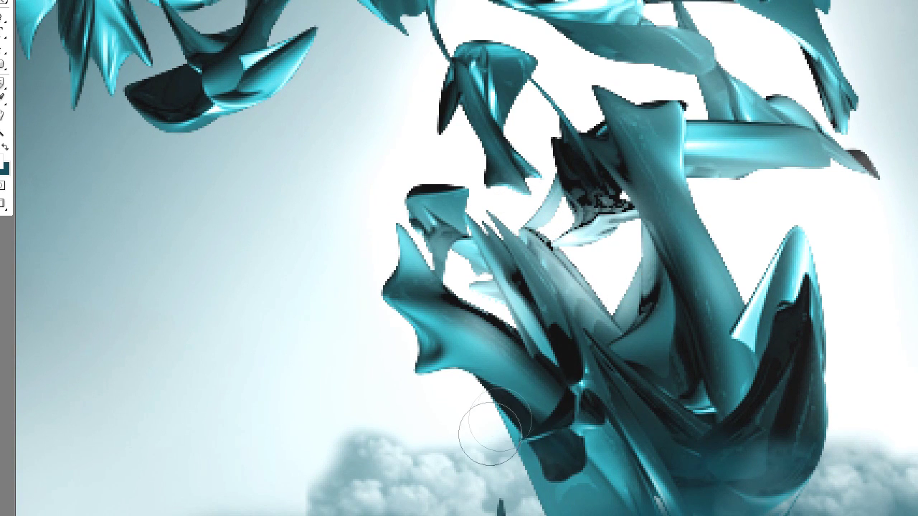
pyautogui.moveTo(493, 429); pyautogui.dragTo(482, 400)
pyautogui.moveTo(505, 505)
pyautogui.mouseDown()
pyautogui.moveTo(478, 379)
pyautogui.moveTo(475, 396)
pyautogui.moveTo(421, 387)
pyautogui.moveTo(418, 356)
pyautogui.moveTo(391, 375)
pyautogui.mouseUp()
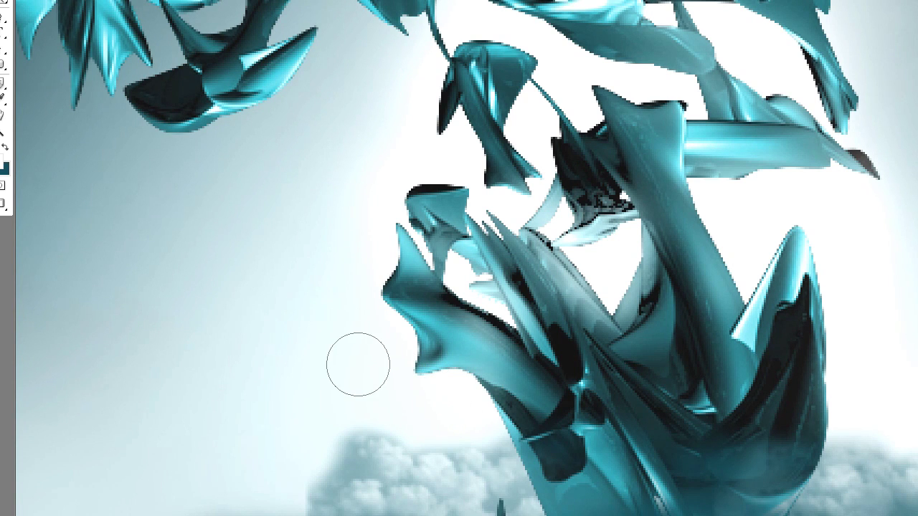
pyautogui.scroll(2, 414, 321)
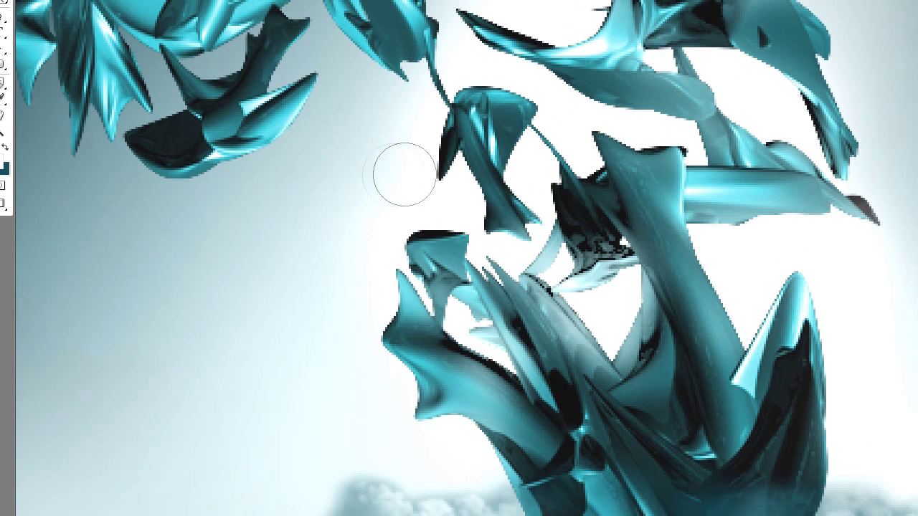
pyautogui.moveTo(472, 218)
pyautogui.mouseDown()
pyautogui.moveTo(455, 190)
pyautogui.moveTo(446, 205)
pyautogui.mouseUp()
pyautogui.scroll(2, 432, 223)
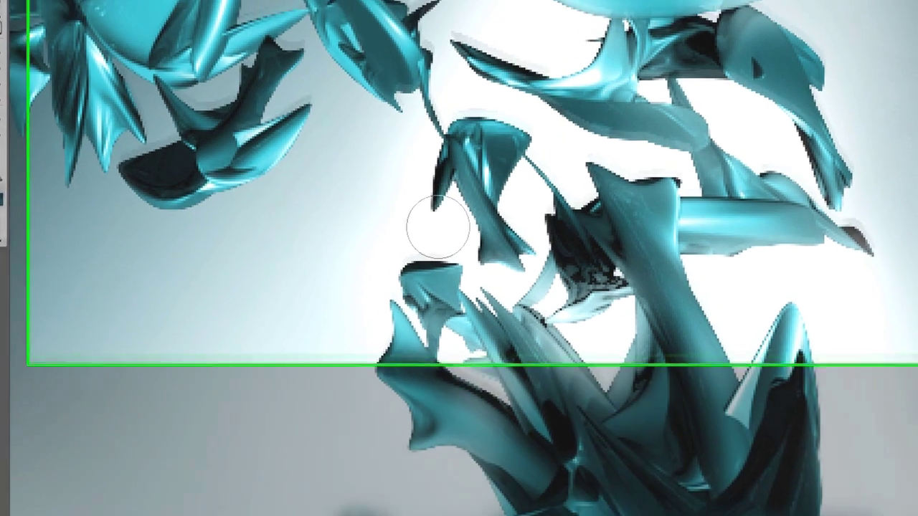